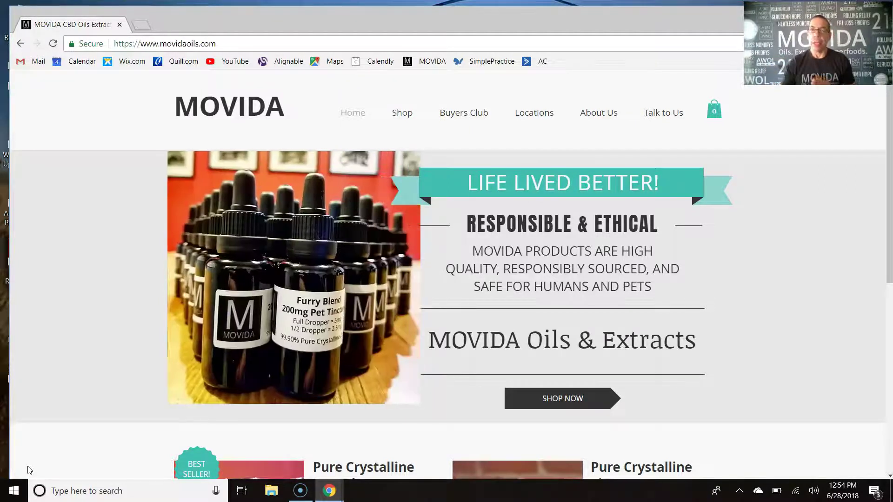
Step: Go to the Therapeutic Grade Supplements shop page showing products and prices
{"action": "left_click", "coordinate": [20, 479]}
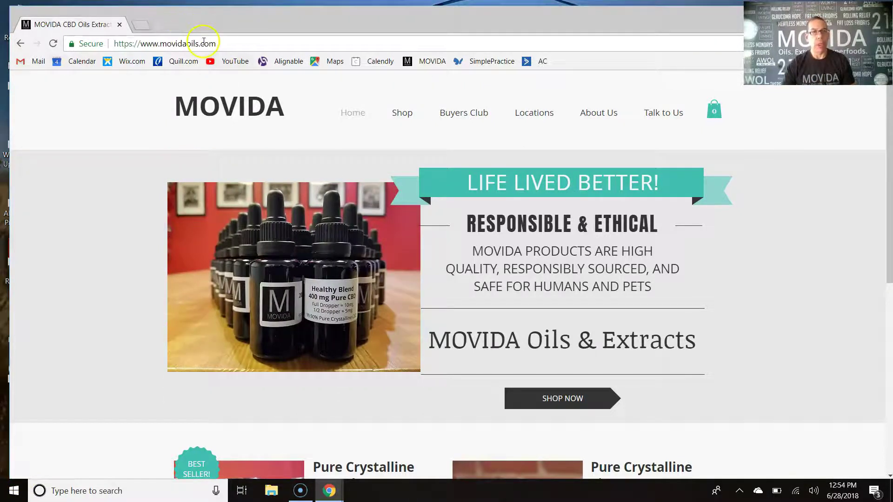
{"action": "left_click", "coordinate": [399, 116]}
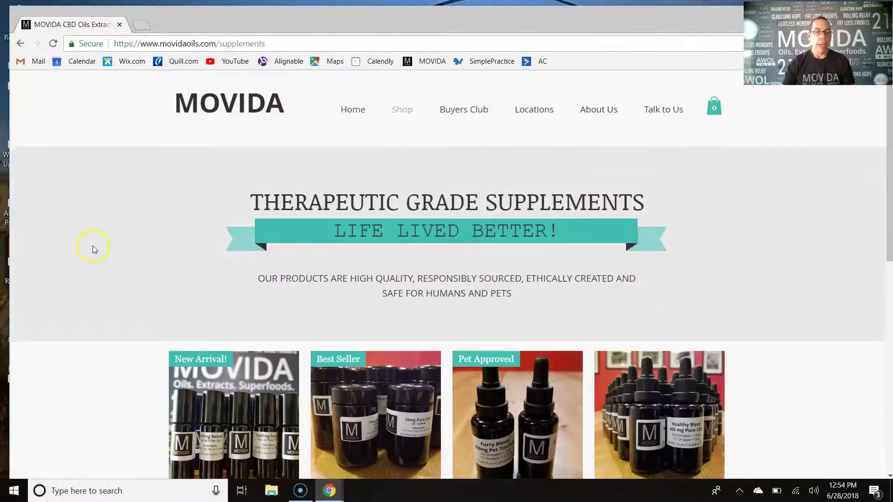
{"action": "scroll", "coordinate": [97, 252], "scroll_direction": "down", "scroll_amount": 2}
{"action": "mouse_move", "coordinate": [234, 303]}
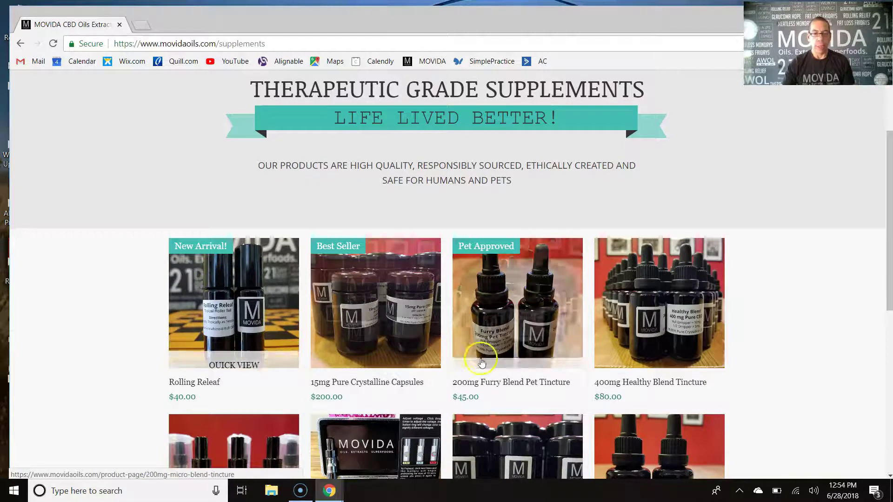
Step: Put three Rolling Releaf in the cart and view the cart with the promo field shown
{"action": "left_click", "coordinate": [252, 298]}
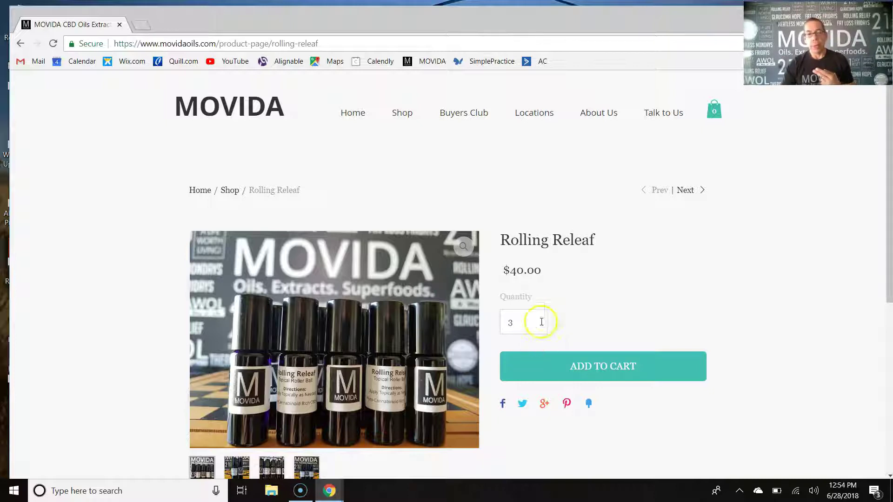
{"action": "mouse_move", "coordinate": [523, 322]}
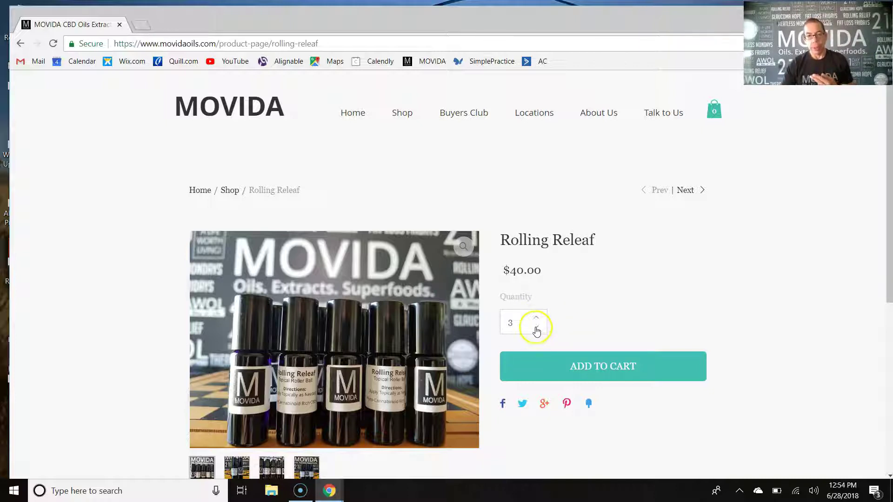
{"action": "left_click", "coordinate": [534, 328]}
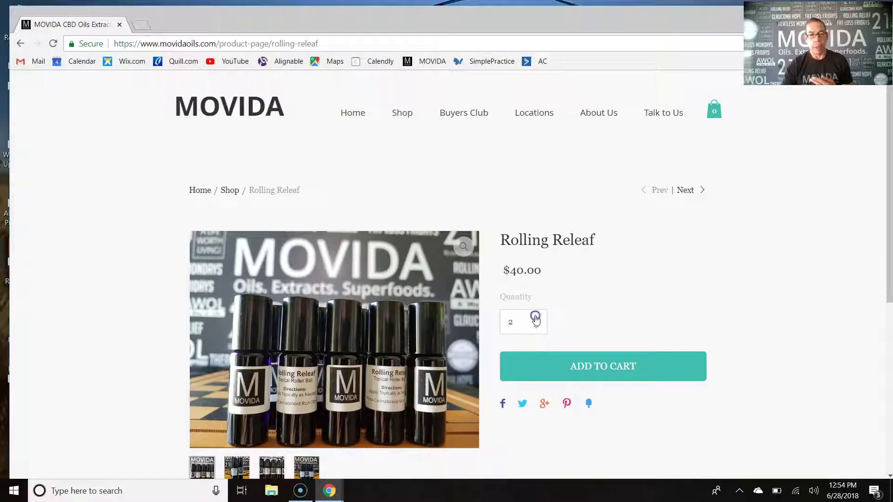
{"action": "left_click", "coordinate": [535, 317]}
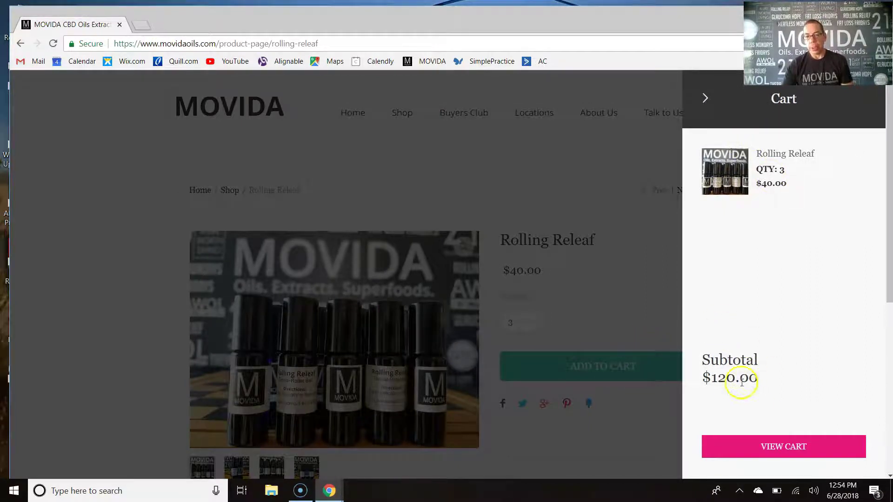
{"action": "left_click", "coordinate": [774, 447]}
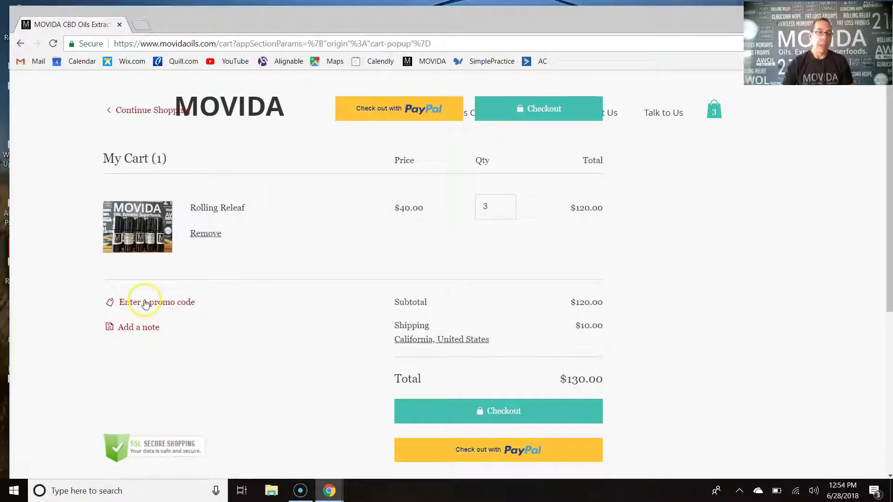
{"action": "left_click", "coordinate": [145, 304]}
Step: Enter and apply coupon RR1FREE, taking $40 off for a $90.00 total
{"action": "left_click", "coordinate": [141, 340]}
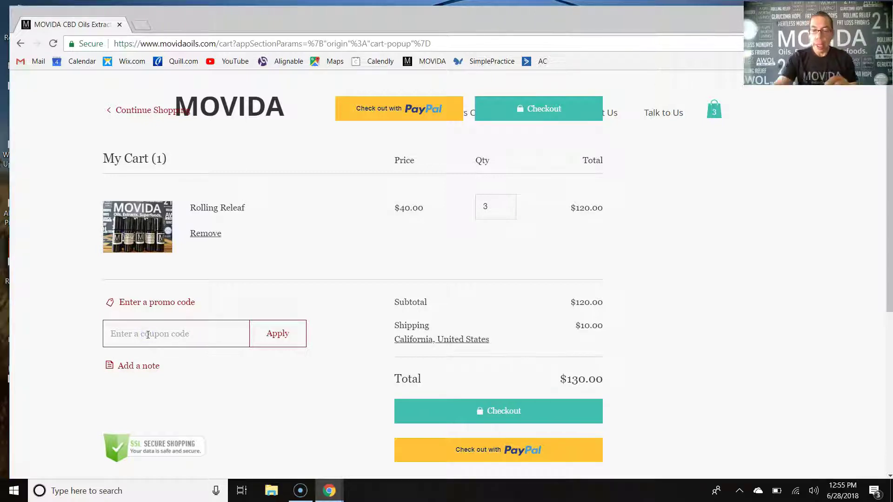
{"action": "type", "text": "RR1FREE"}
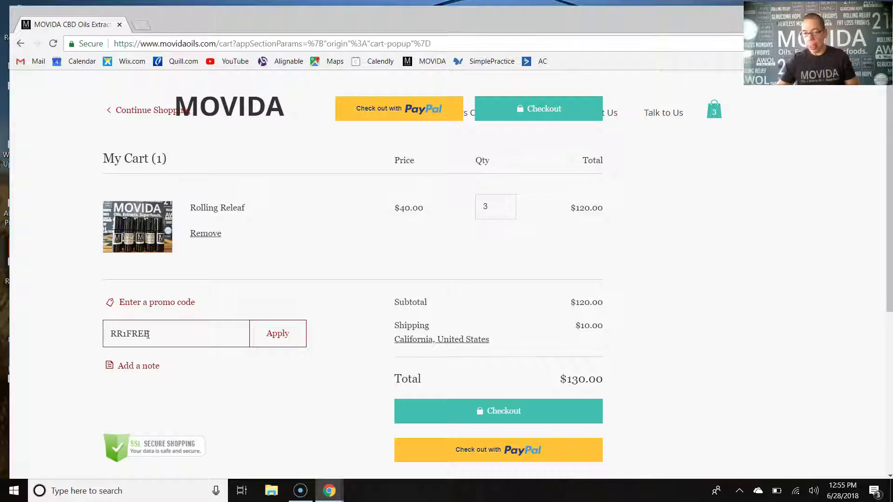
{"action": "left_click", "coordinate": [276, 335]}
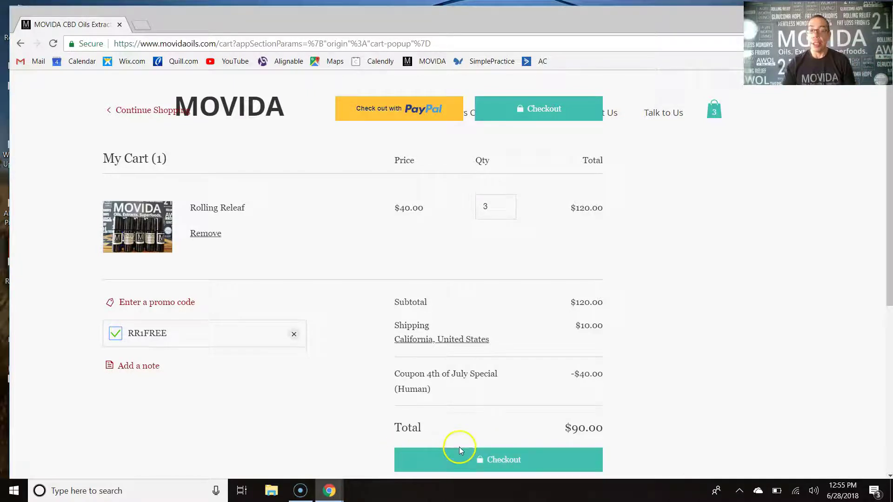
{"action": "scroll", "coordinate": [474, 436], "scroll_direction": "down", "scroll_amount": 1}
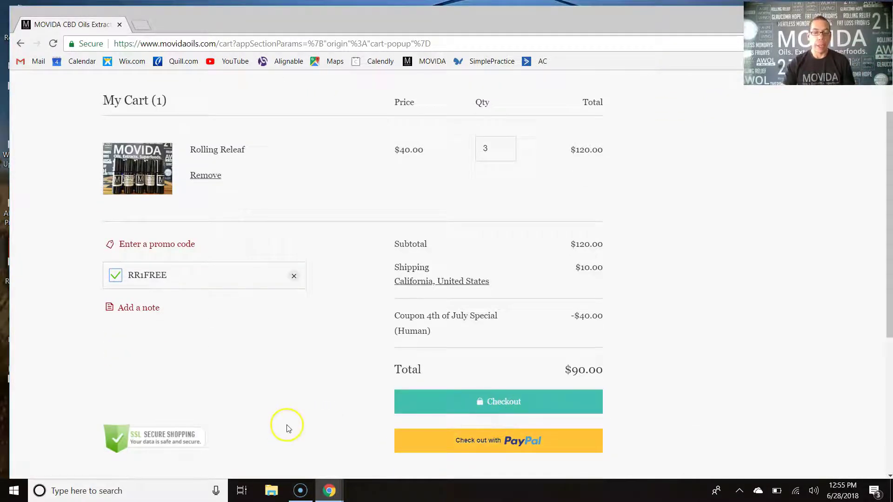
{"action": "scroll", "coordinate": [301, 418], "scroll_direction": "down", "scroll_amount": 1}
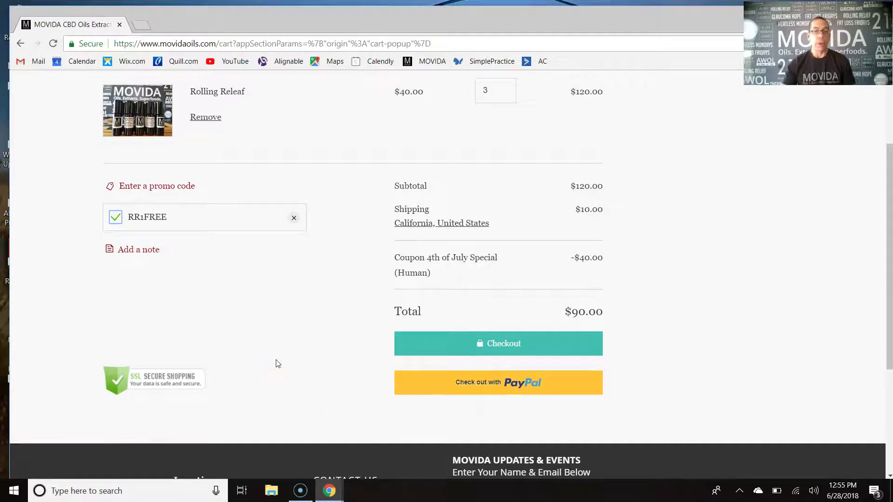
Step: Delete the RR1FREE coupon and the Rolling Releaf item from the cart
{"action": "left_click", "coordinate": [296, 221]}
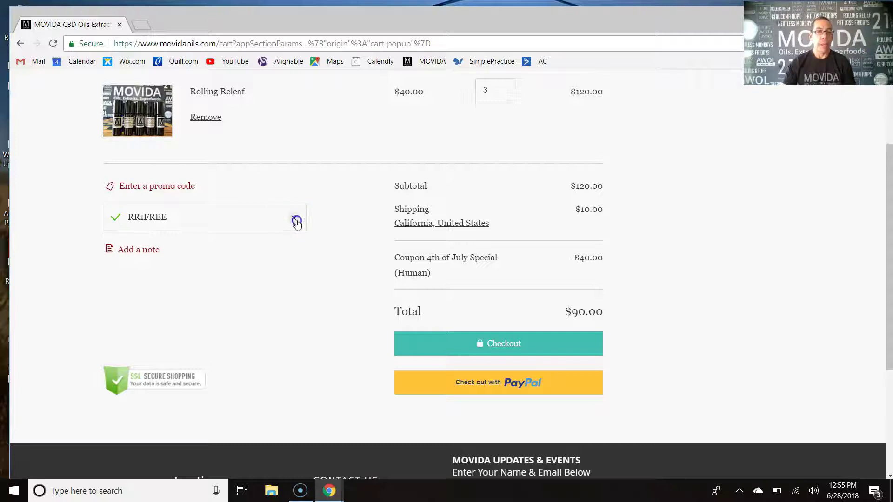
{"action": "scroll", "coordinate": [237, 230], "scroll_direction": "up", "scroll_amount": 1}
{"action": "left_click", "coordinate": [210, 177]}
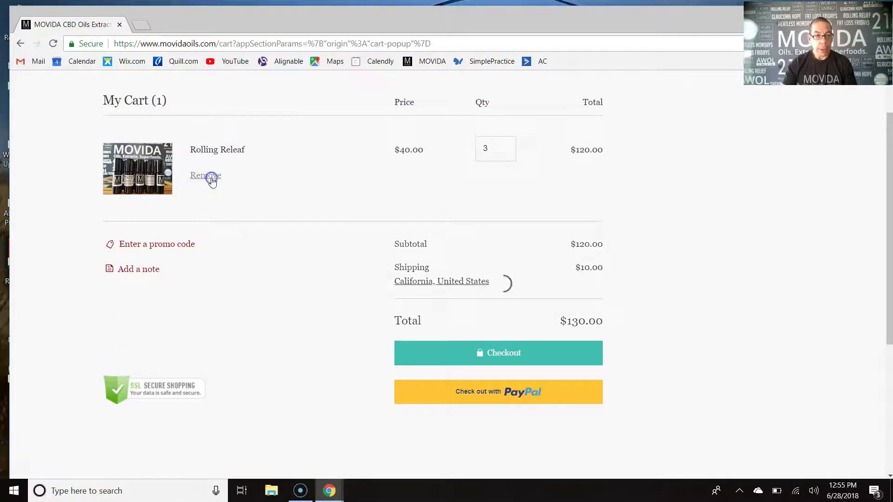
Step: Return to the homepage and reopen the Therapeutic Grade Supplements shop page
{"action": "left_click", "coordinate": [341, 203]}
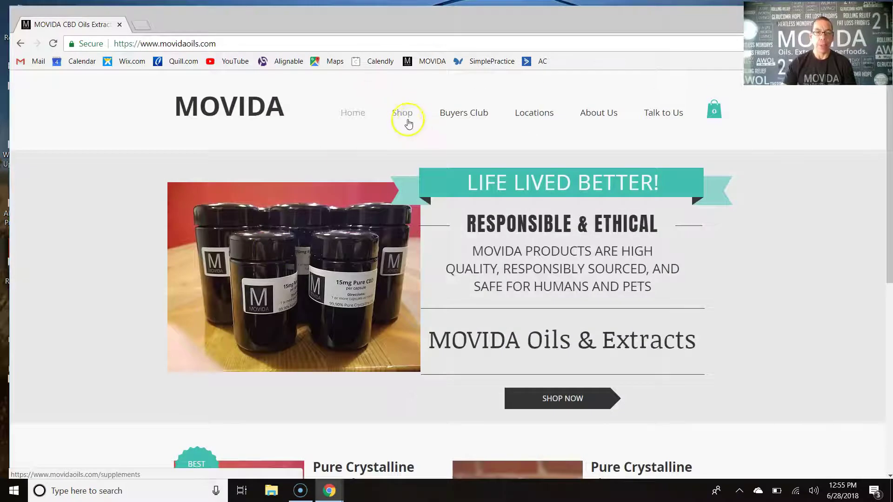
{"action": "left_click", "coordinate": [403, 115]}
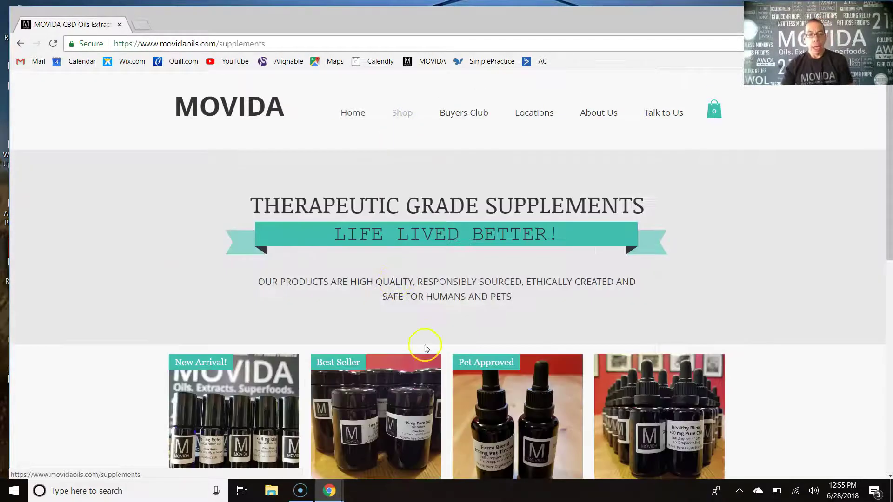
{"action": "scroll", "coordinate": [428, 328], "scroll_direction": "down", "scroll_amount": 2}
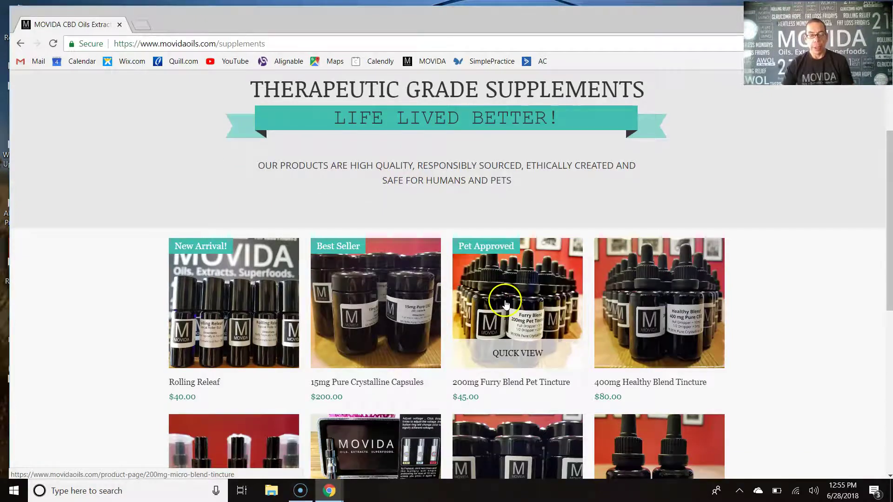
Step: Add three 200mg Furry Blend Pet Tinctures to the cart for a $135.00 subtotal
{"action": "left_click", "coordinate": [506, 305]}
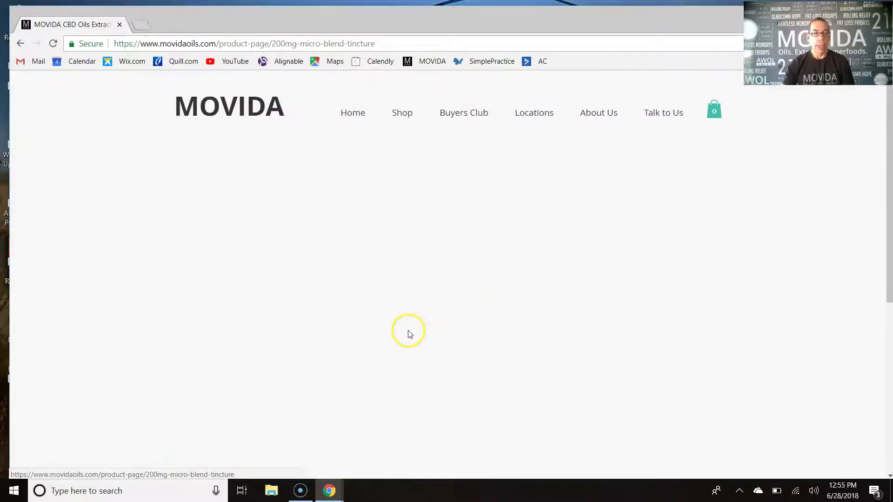
{"action": "scroll", "coordinate": [642, 329], "scroll_direction": "down", "scroll_amount": 2}
{"action": "scroll", "coordinate": [690, 345], "scroll_direction": "down", "scroll_amount": 1}
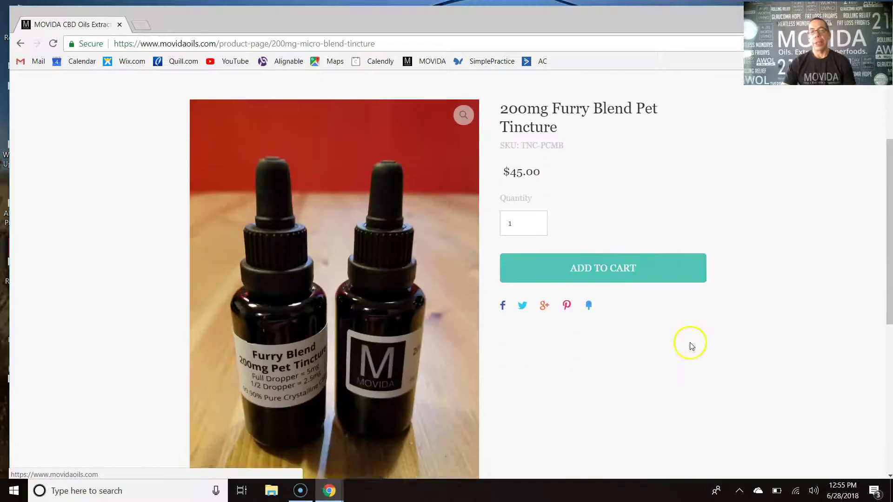
{"action": "scroll", "coordinate": [655, 371], "scroll_direction": "up", "scroll_amount": 1}
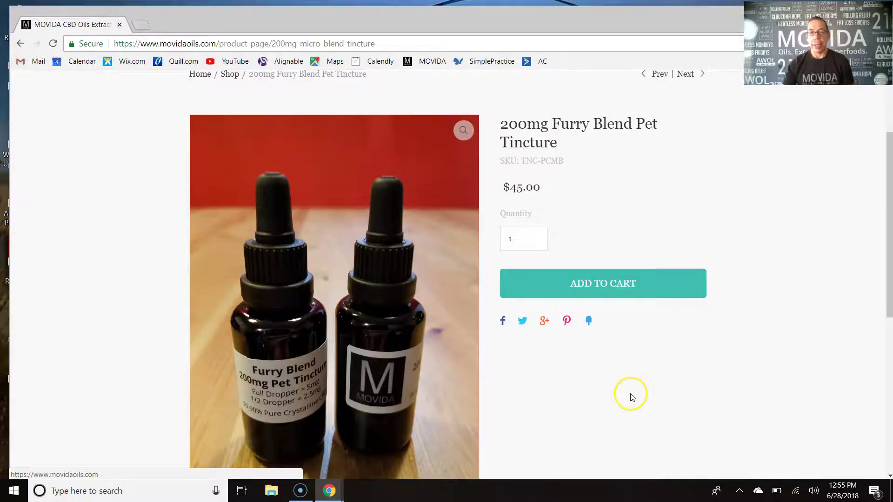
{"action": "scroll", "coordinate": [630, 398], "scroll_direction": "down", "scroll_amount": 1}
{"action": "left_click", "coordinate": [622, 410]}
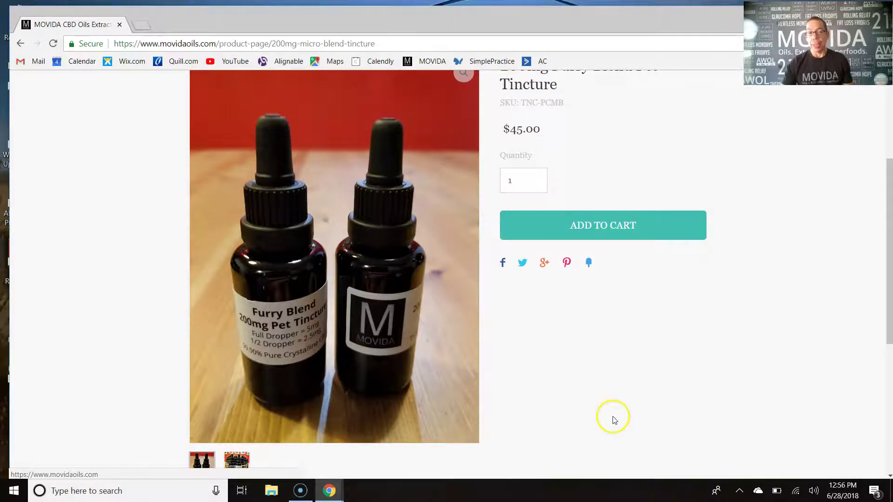
{"action": "mouse_move", "coordinate": [523, 239]}
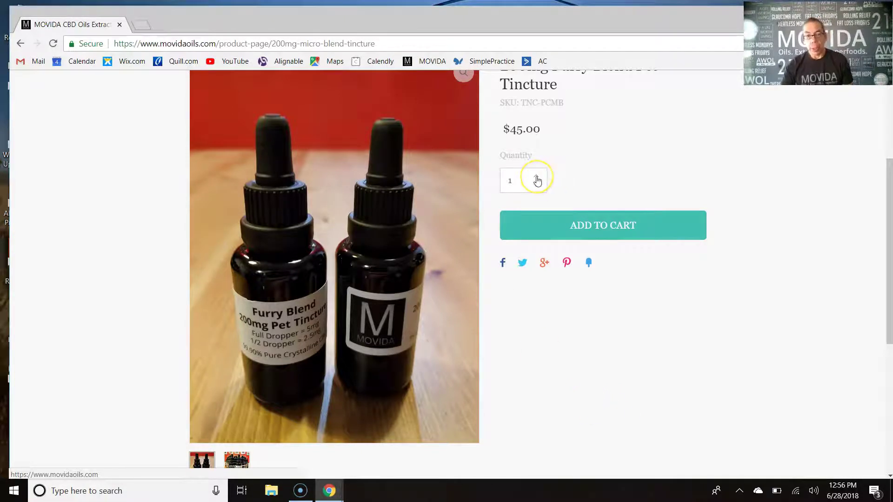
{"action": "left_click", "coordinate": [536, 179]}
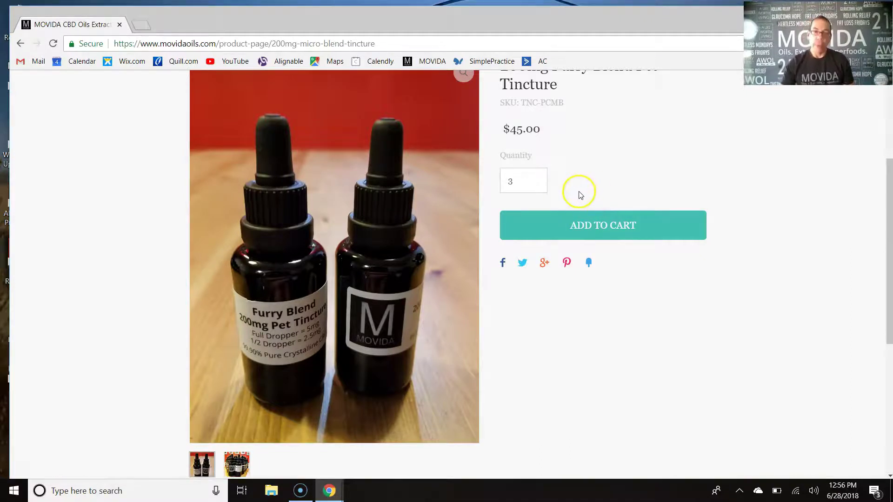
{"action": "left_click", "coordinate": [597, 231]}
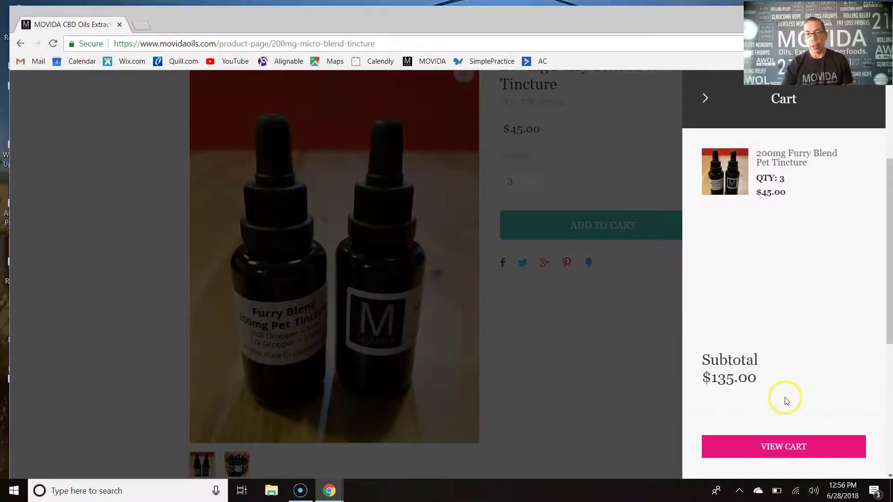
Step: In the cart, apply promo code FB1FREE for $45 off, totaling $100.00
{"action": "left_click", "coordinate": [768, 450]}
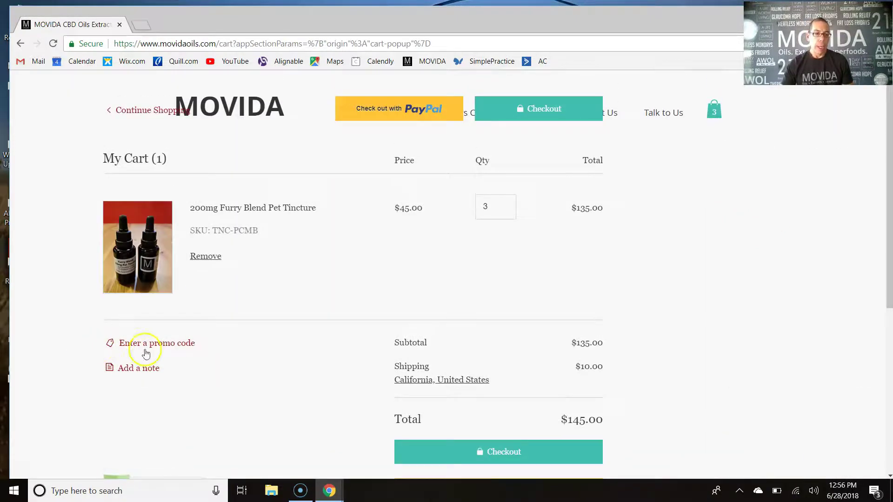
{"action": "left_click", "coordinate": [148, 343]}
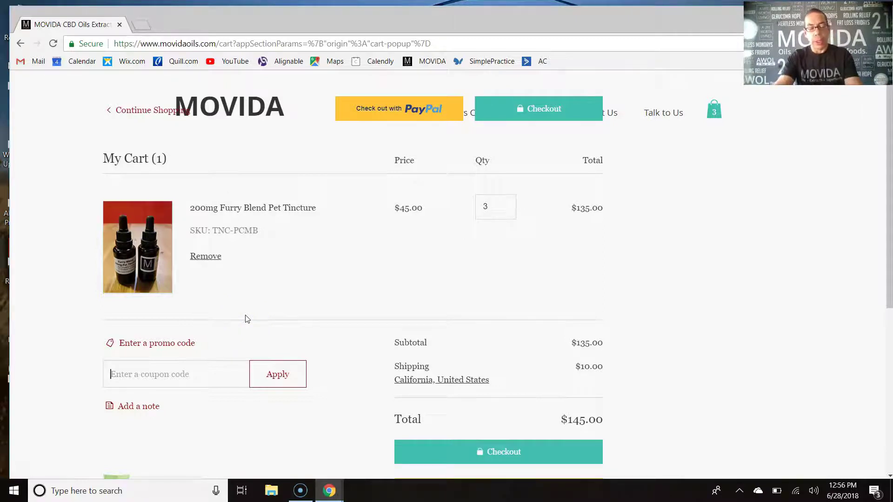
{"action": "type", "text": "FB1FREE"}
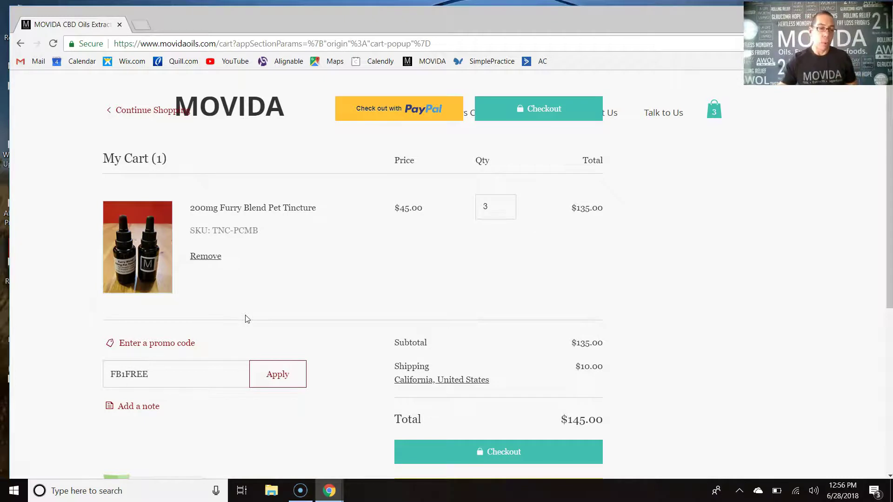
{"action": "left_click", "coordinate": [280, 382]}
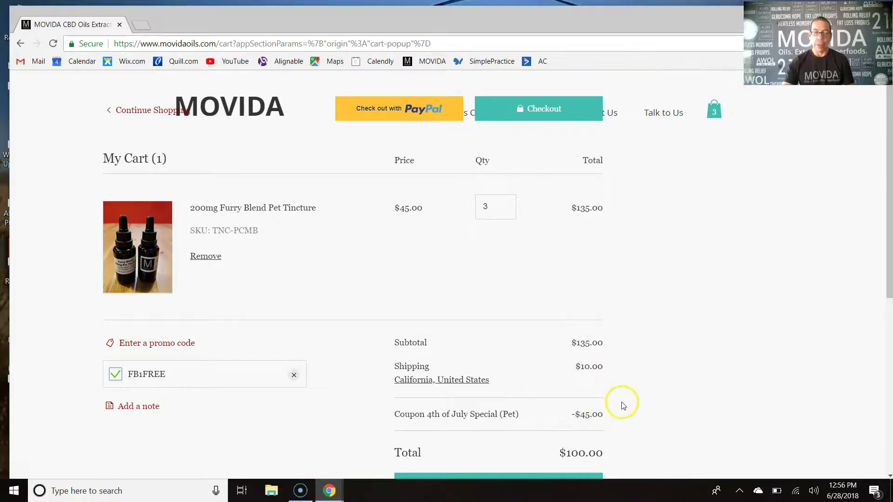
{"action": "scroll", "coordinate": [593, 418], "scroll_direction": "down", "scroll_amount": 1}
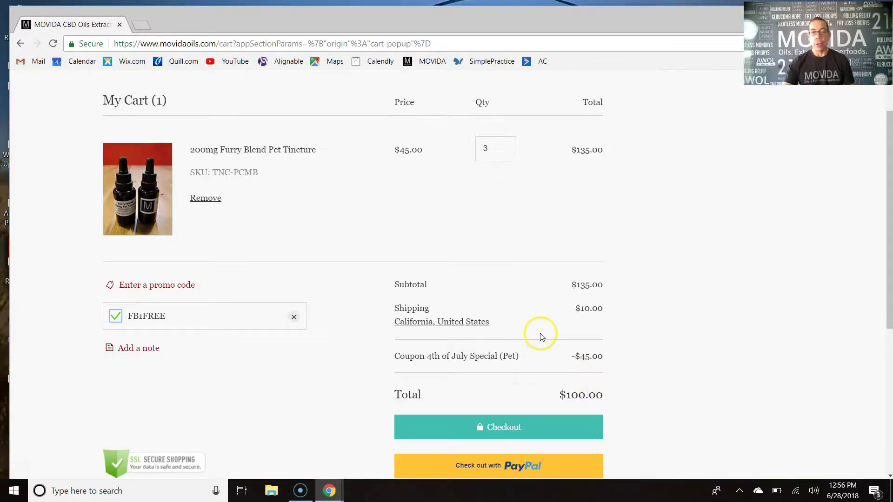
{"action": "scroll", "coordinate": [625, 332], "scroll_direction": "down", "scroll_amount": 1}
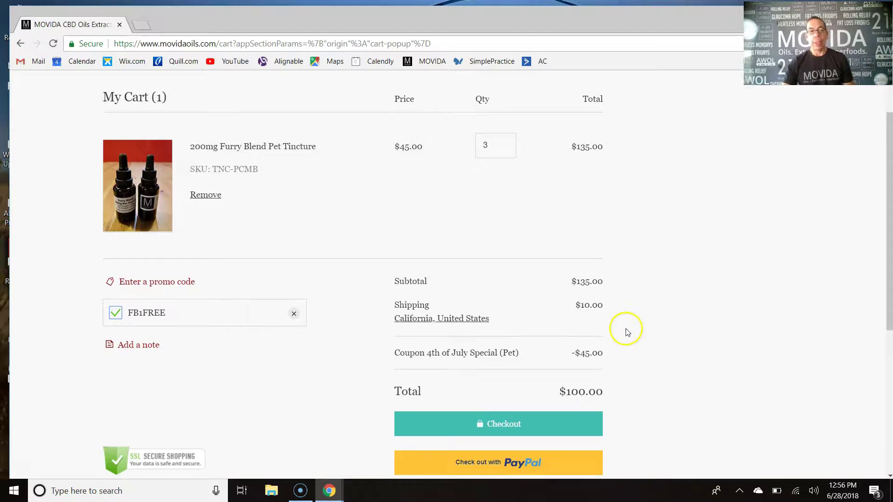
{"action": "scroll", "coordinate": [626, 332], "scroll_direction": "down", "scroll_amount": 1}
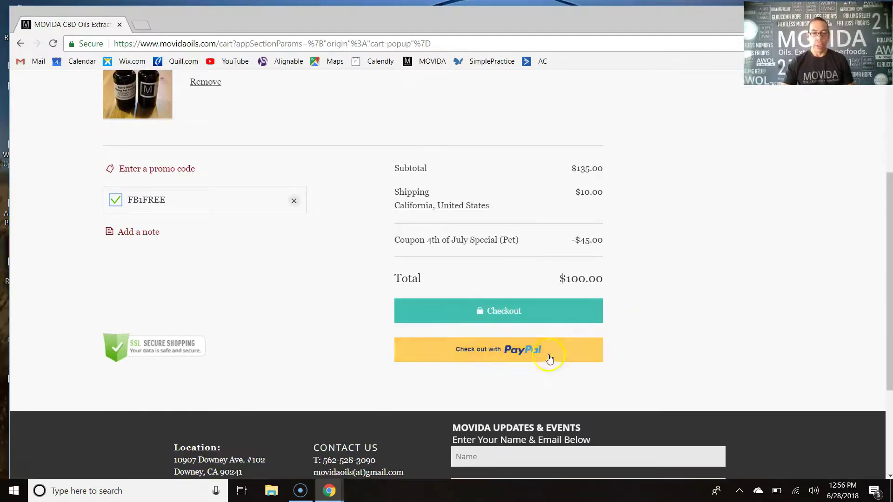